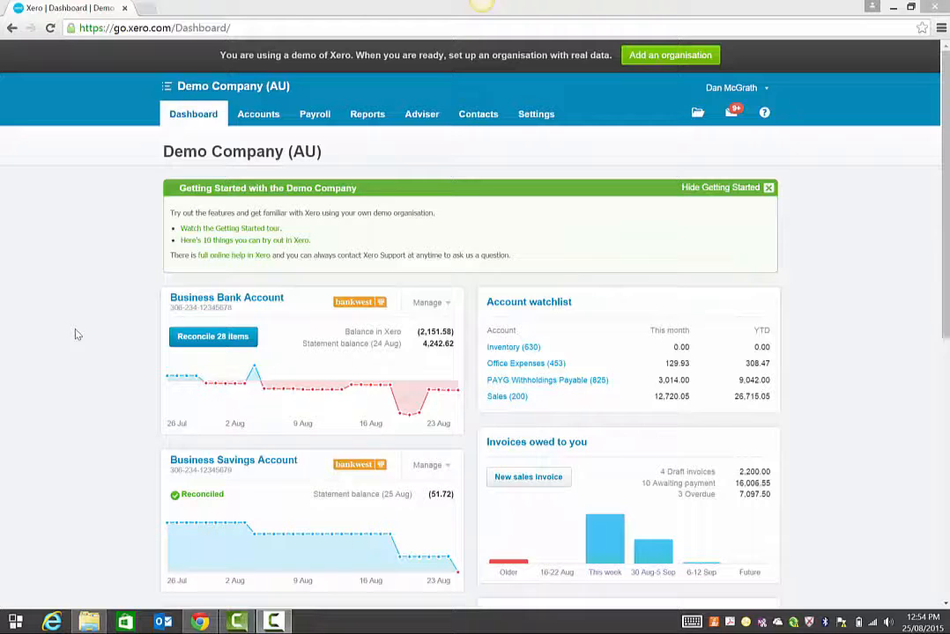
Step: Go from the Dashboard to Purchases through the Accounts menu
left_click(260, 116)
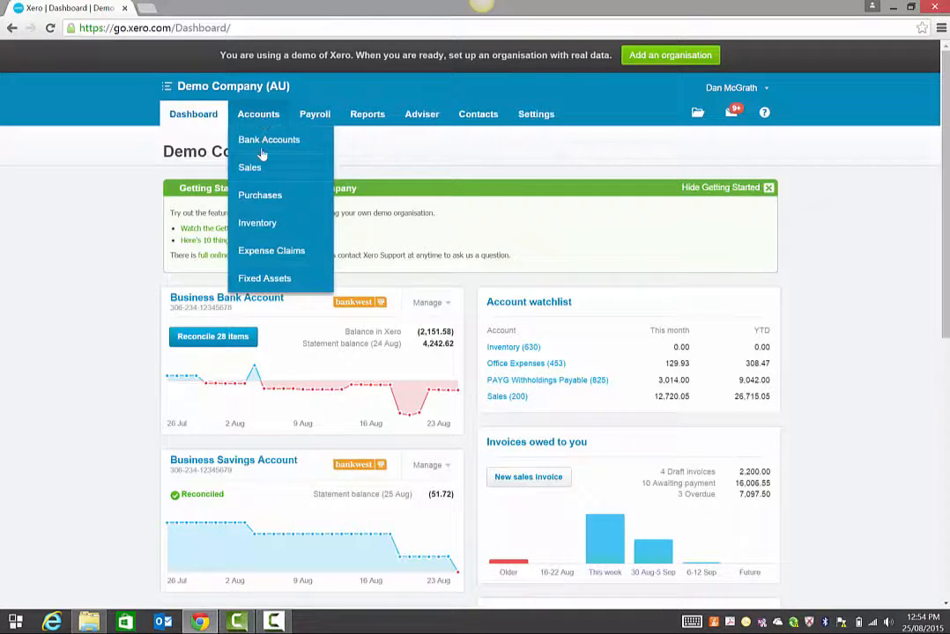
left_click(261, 200)
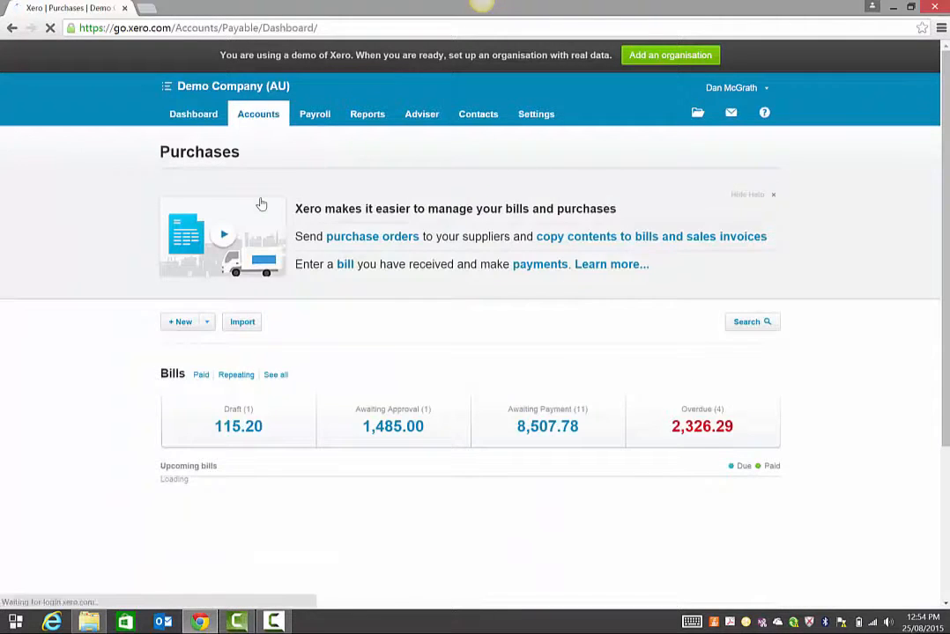
Step: Open the Awaiting Payment bills list, 11 bills totalling 8,507.78 AUD
left_click(556, 436)
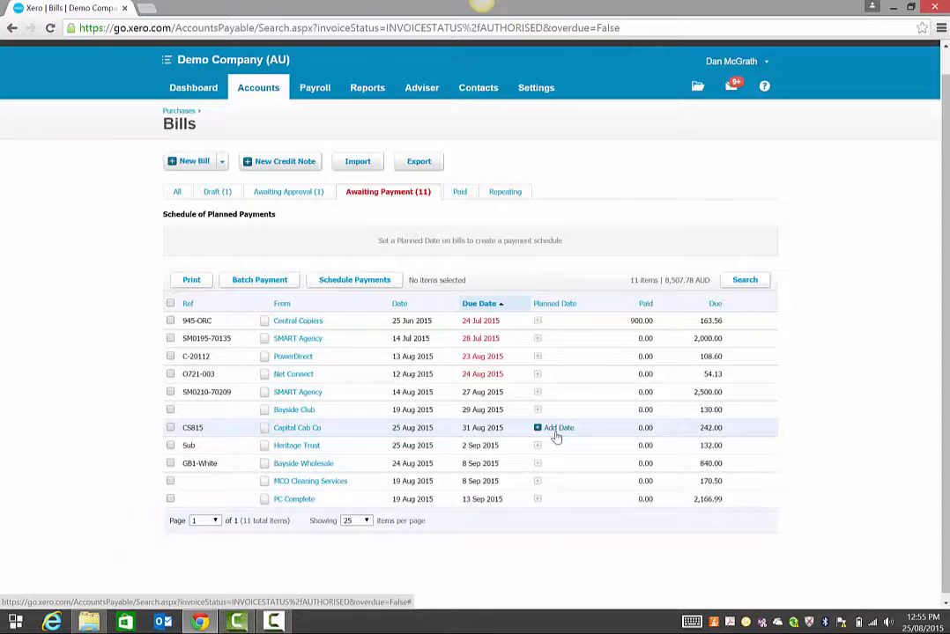
Step: Select bills SM0195-70135, C-20112 and O721-003 and start a batch payment for them
left_click(170, 340)
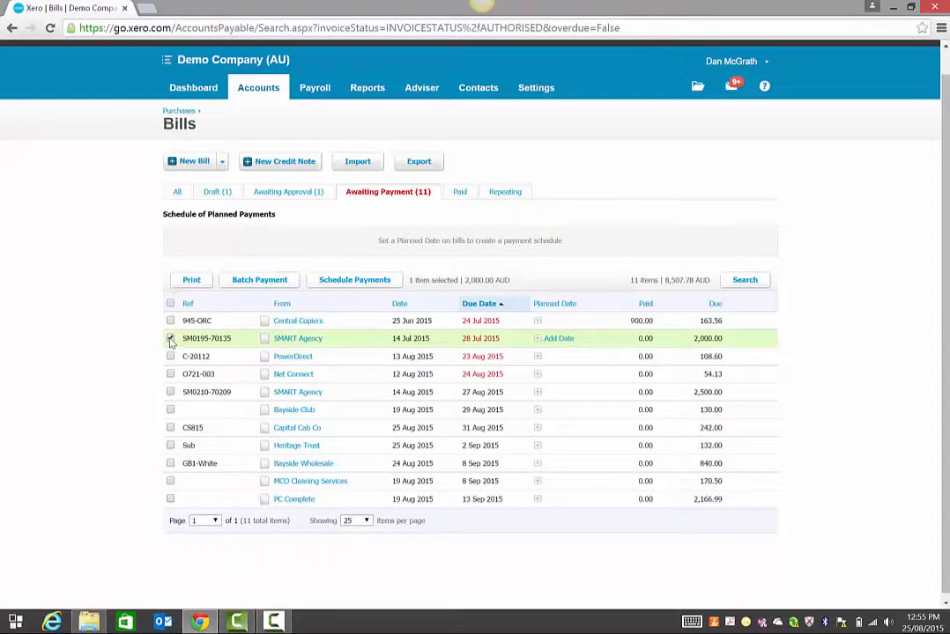
left_click(170, 356)
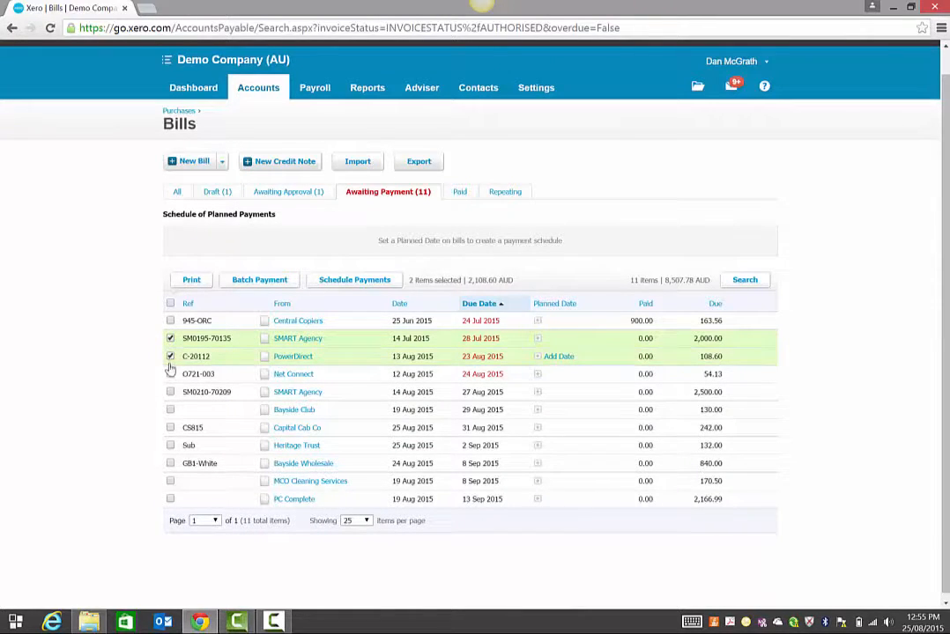
left_click(170, 373)
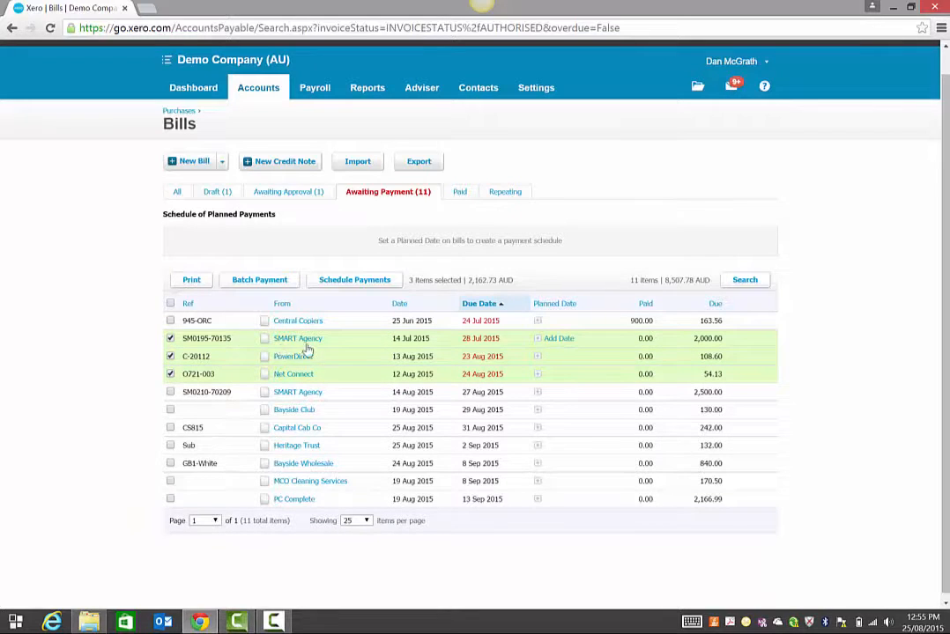
left_click(258, 282)
left_click(506, 355)
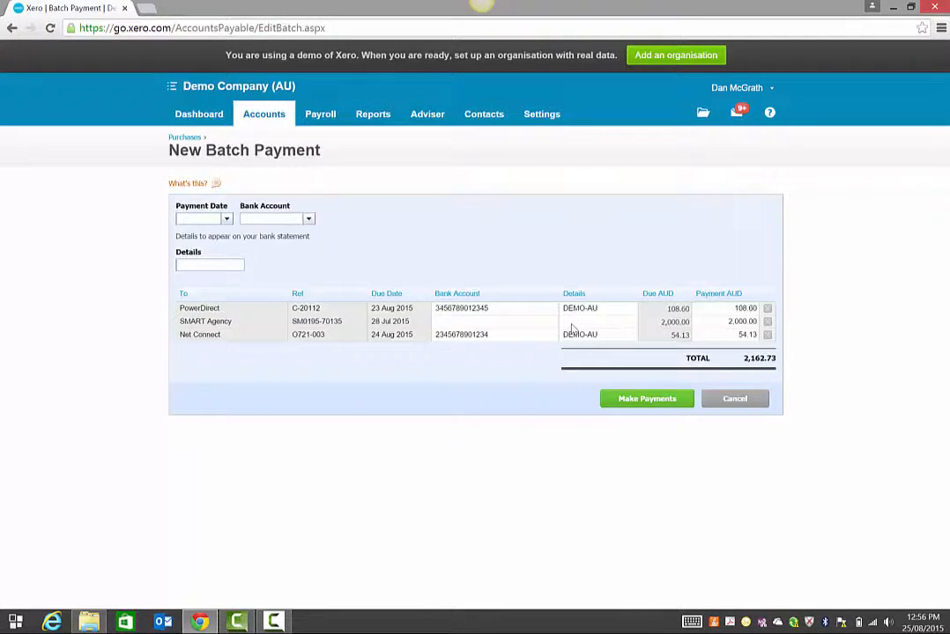
Step: Give the SMART Agency line DEMO-AU details and enter the supplier's bank account number
left_click(572, 326)
type("DEMO-AU")
key("shift+Tab")
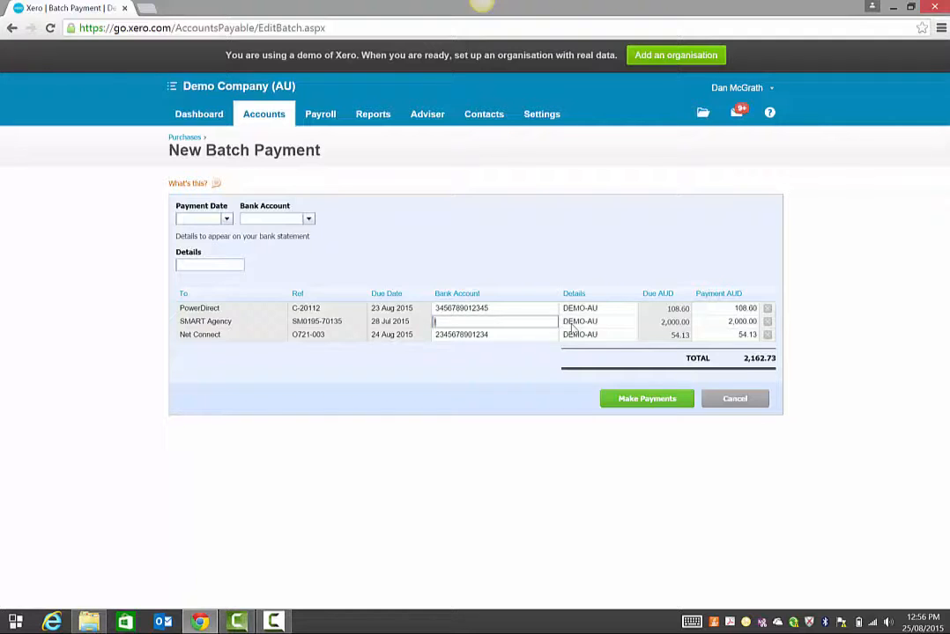
Step: Fill in the payment date and reduce SMART Agency's payment to 1,000.00
left_click(572, 325)
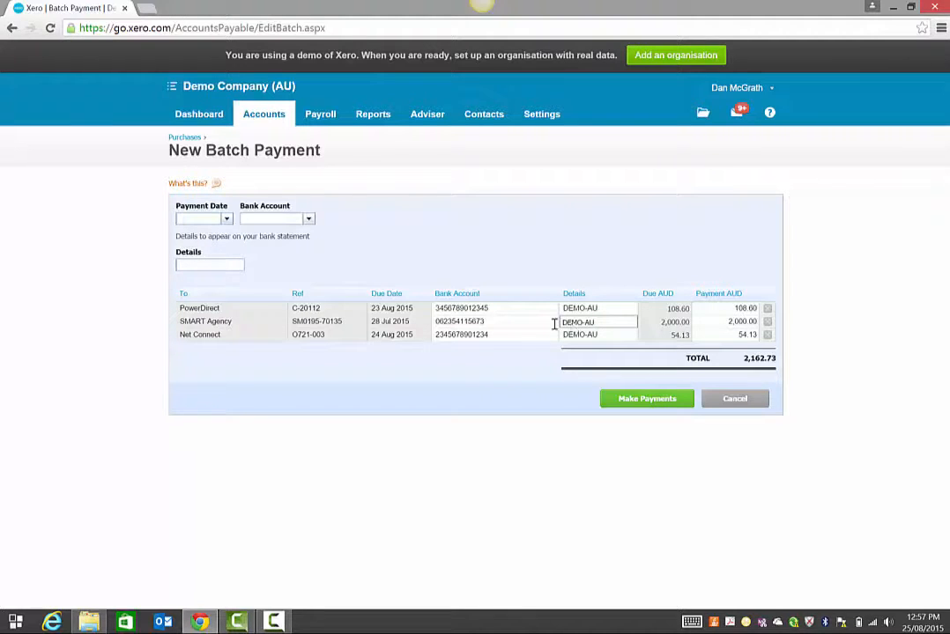
left_click(187, 218)
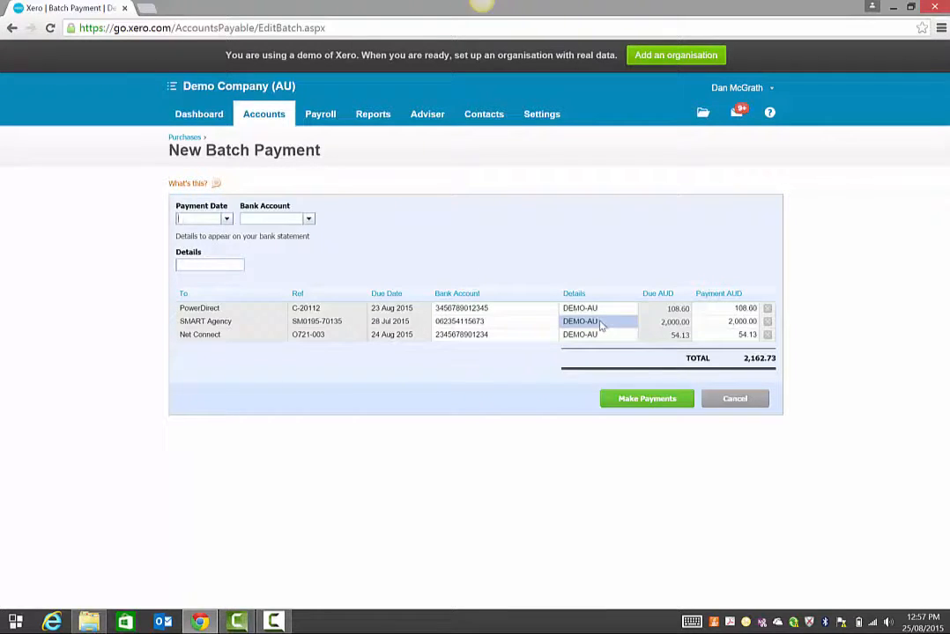
left_click(726, 322)
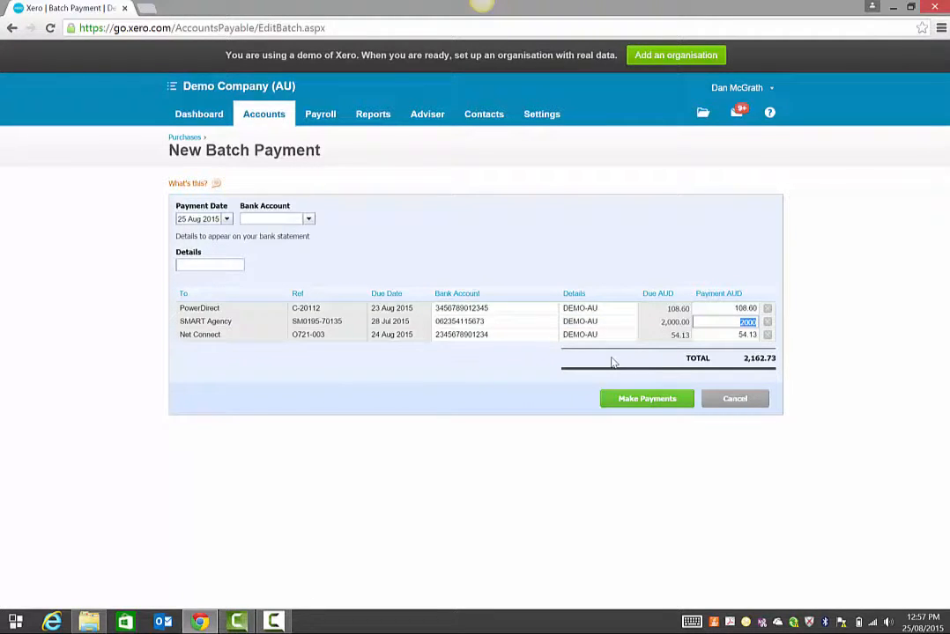
type("1000")
key("Tab")
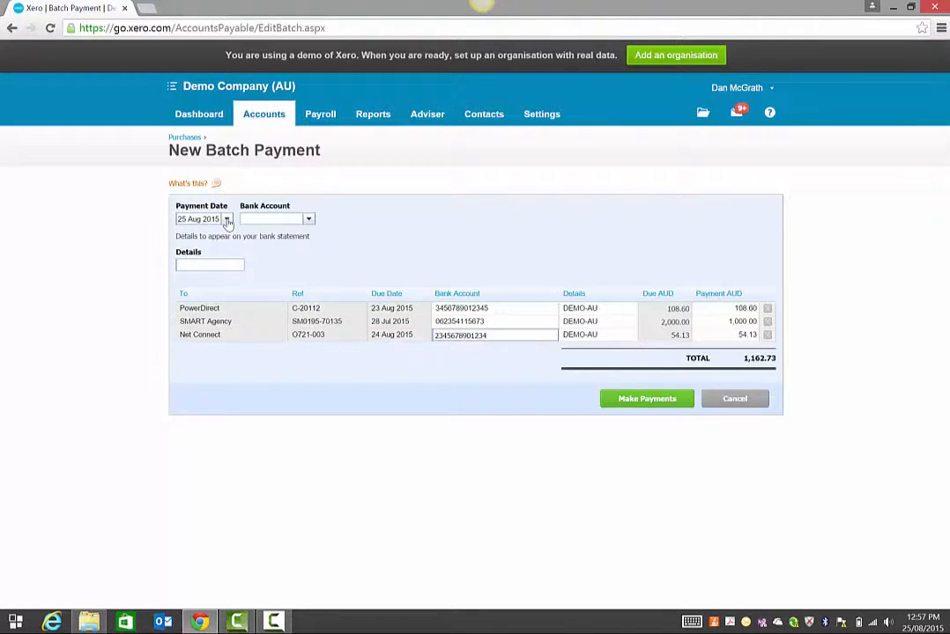
Step: Date the batch 26 Aug 2015, pay from 090 - Business Bank Account, details creditors2608
left_click(226, 219)
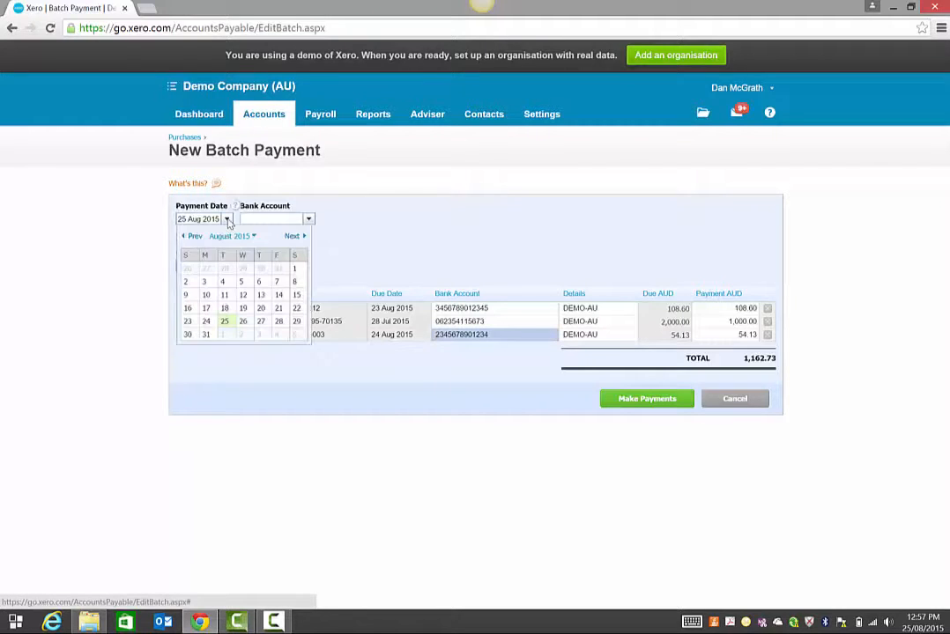
left_click(243, 322)
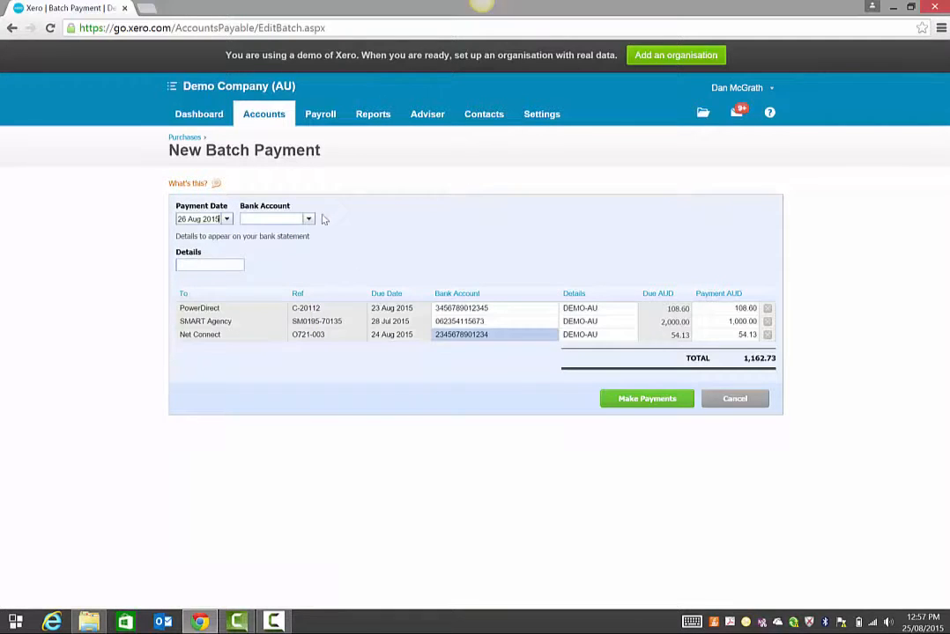
left_click(308, 220)
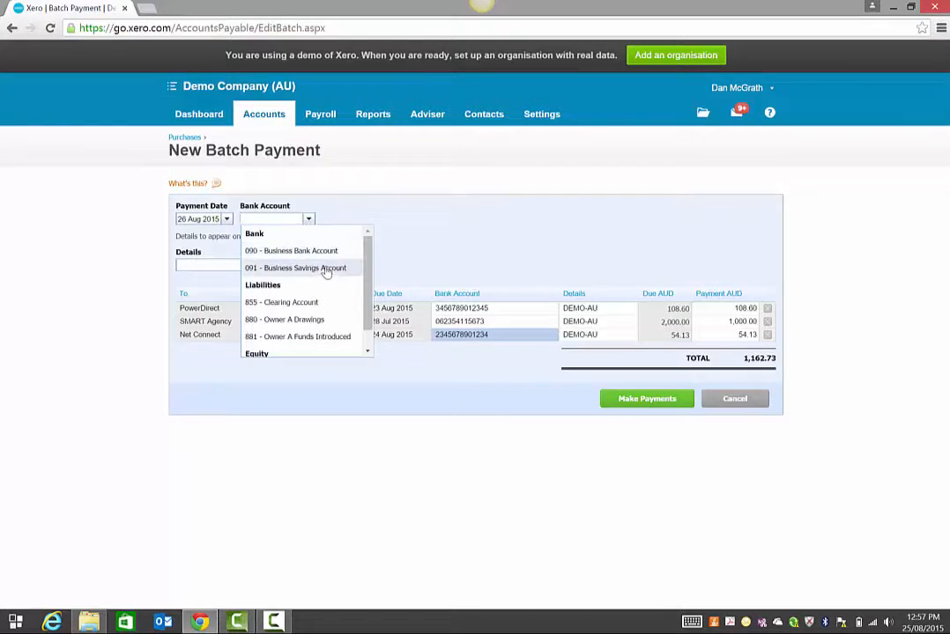
left_click(326, 254)
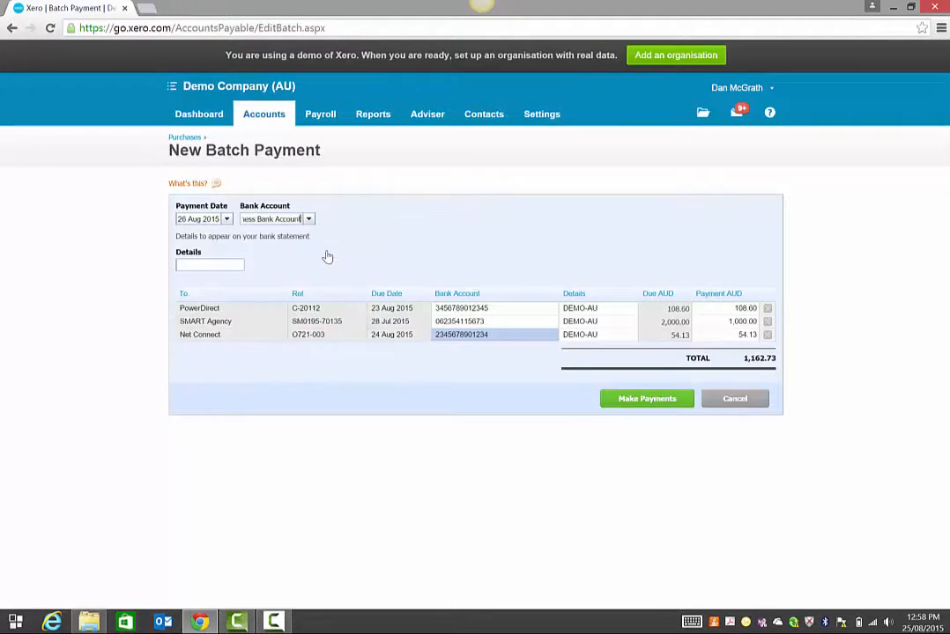
left_click(201, 266)
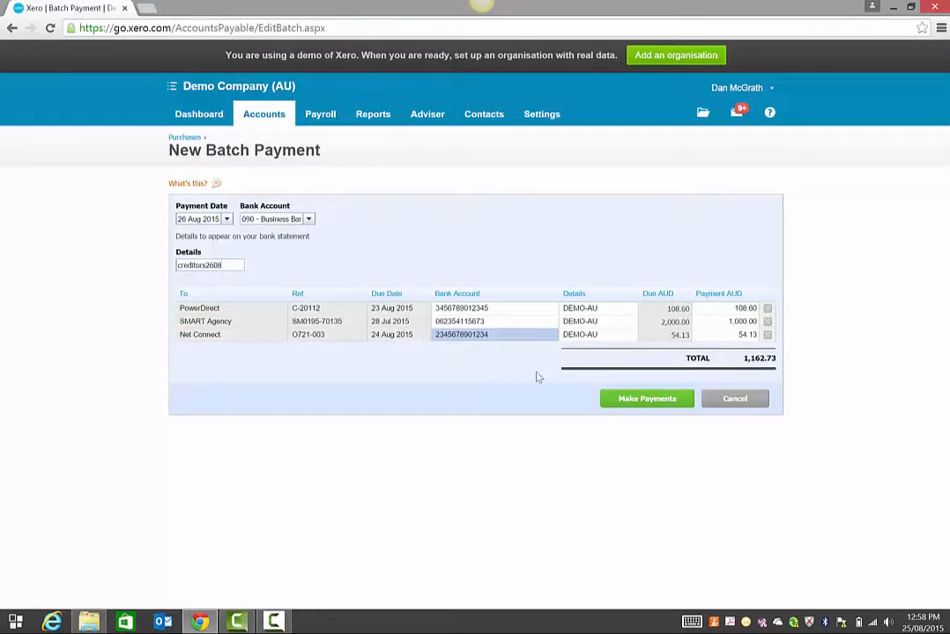
Step: Make the 1,162.73 batch payment to PowerDirect, SMART Agency and Net Connect
left_click(631, 400)
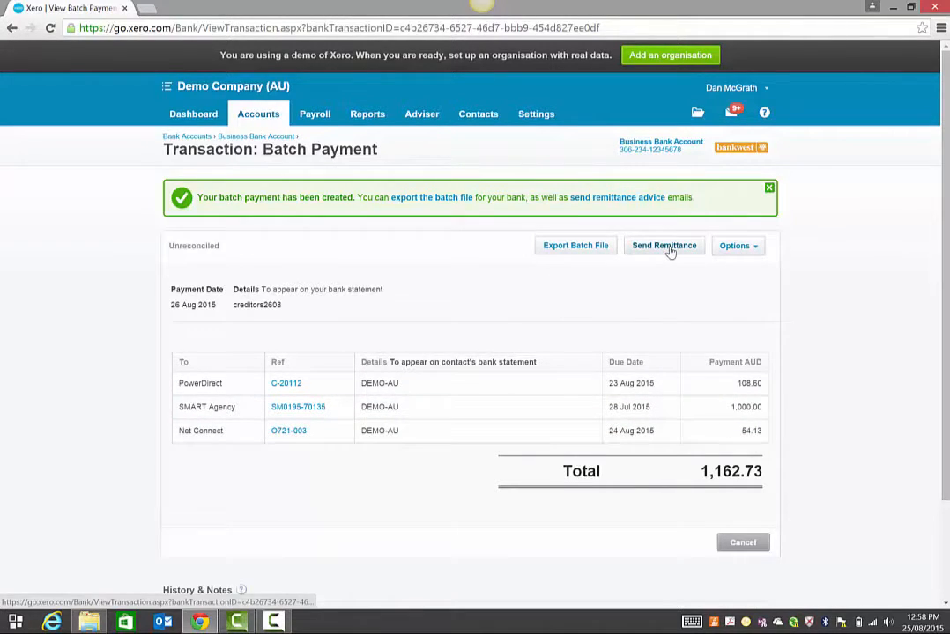
Step: Email remittance advice for the batch to Net Connect, PowerDirect and SMART Agency
left_click(670, 252)
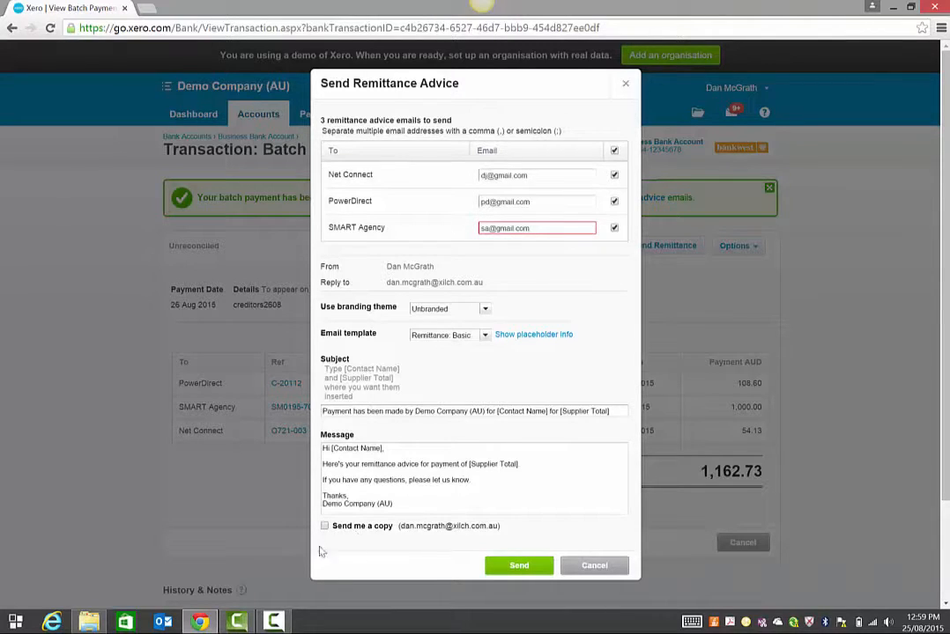
left_click(520, 568)
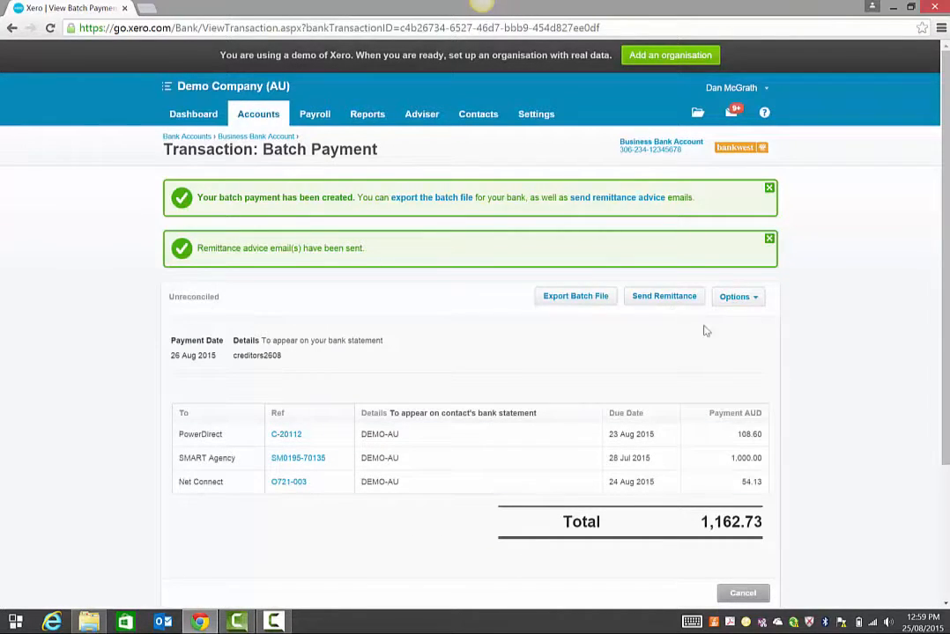
left_click(738, 301)
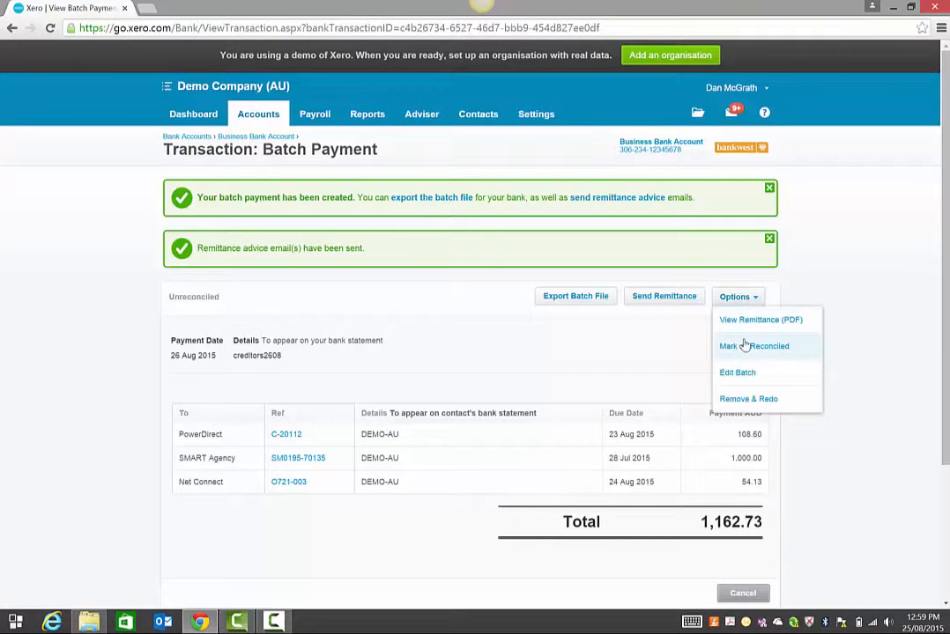
Step: Generate the remittance advice PDF for all 3 remittances with Special Projects branding and open it
left_click(747, 320)
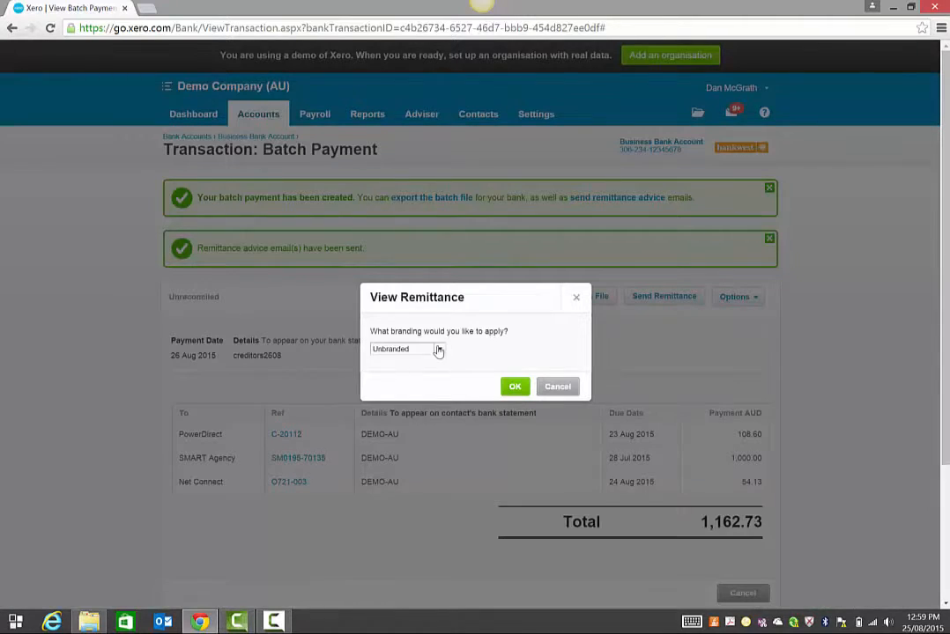
left_click(438, 350)
left_click(439, 350)
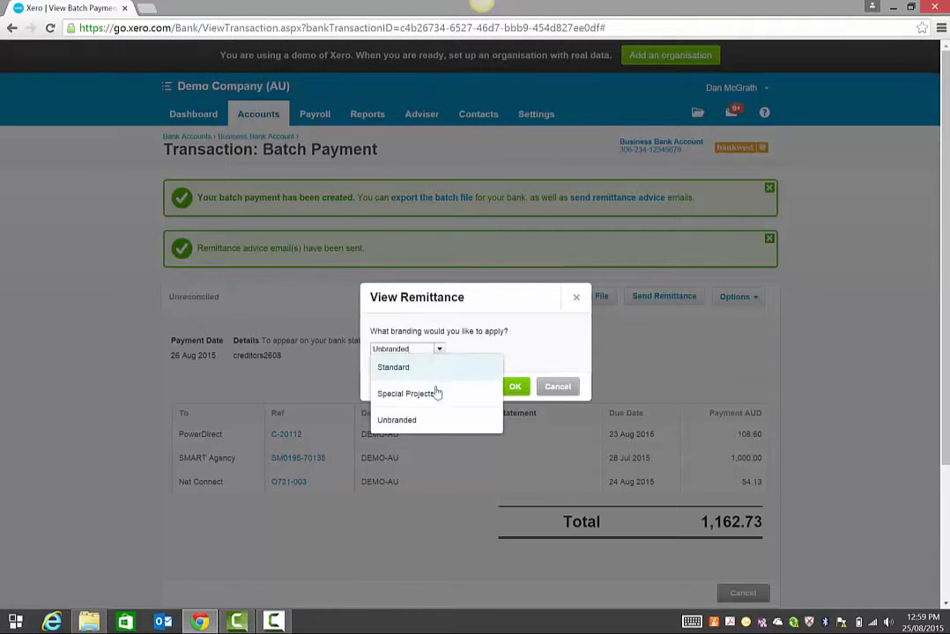
left_click(437, 397)
left_click(516, 386)
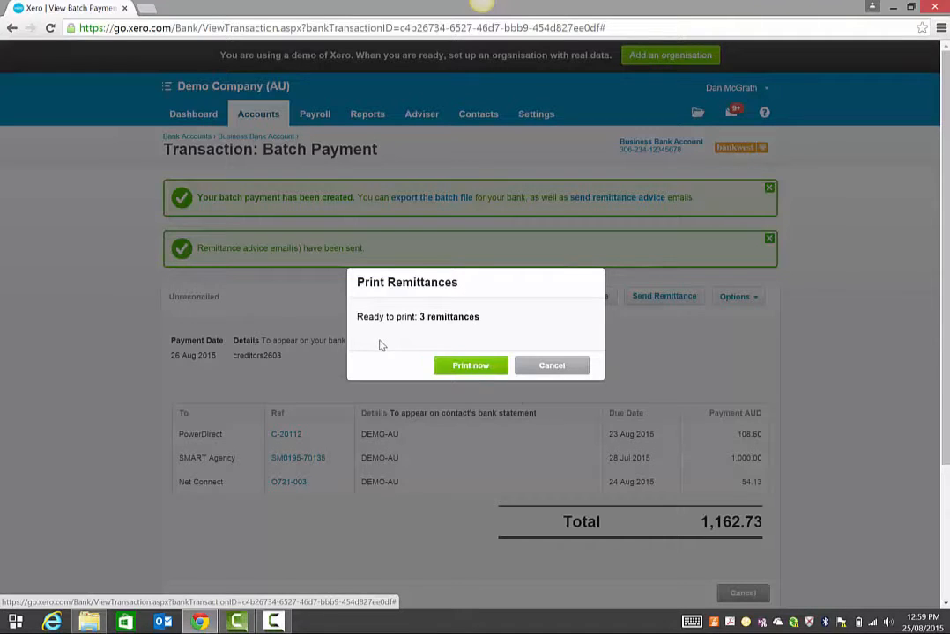
left_click(479, 370)
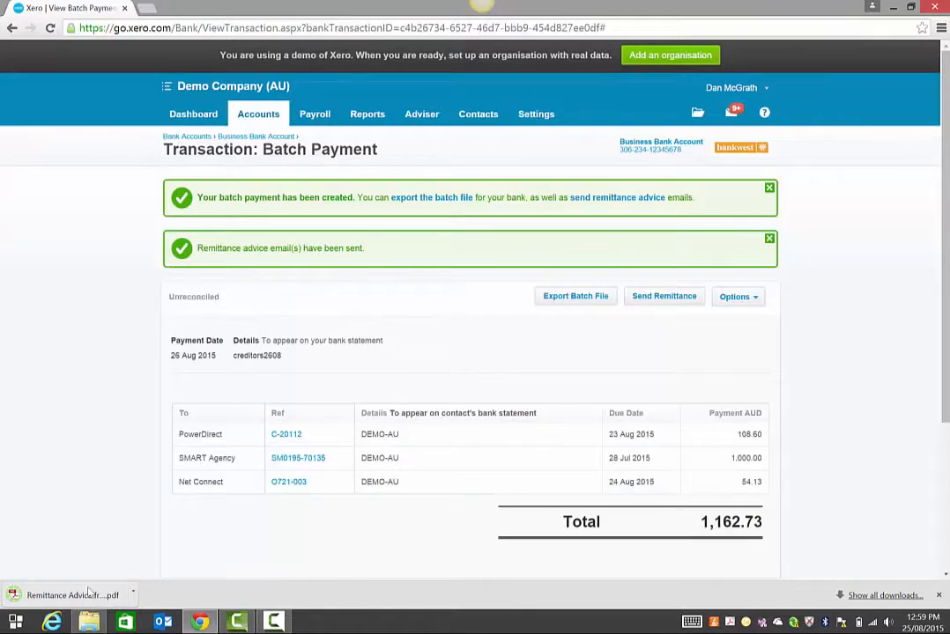
left_click(75, 597)
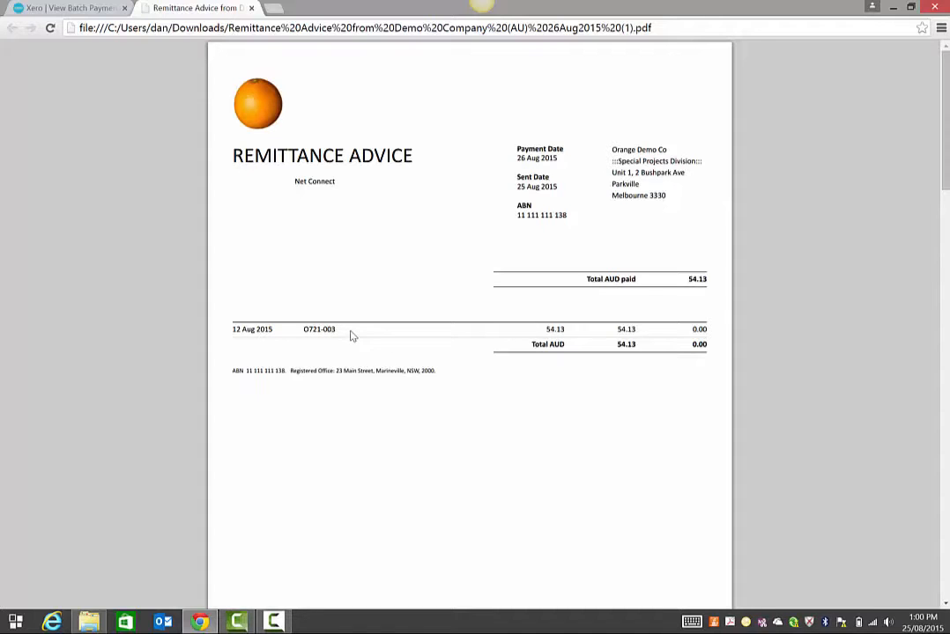
Step: Scroll through the remittance PDF pages, then close it to return to the batch payment
scroll(344, 333, "down", 15)
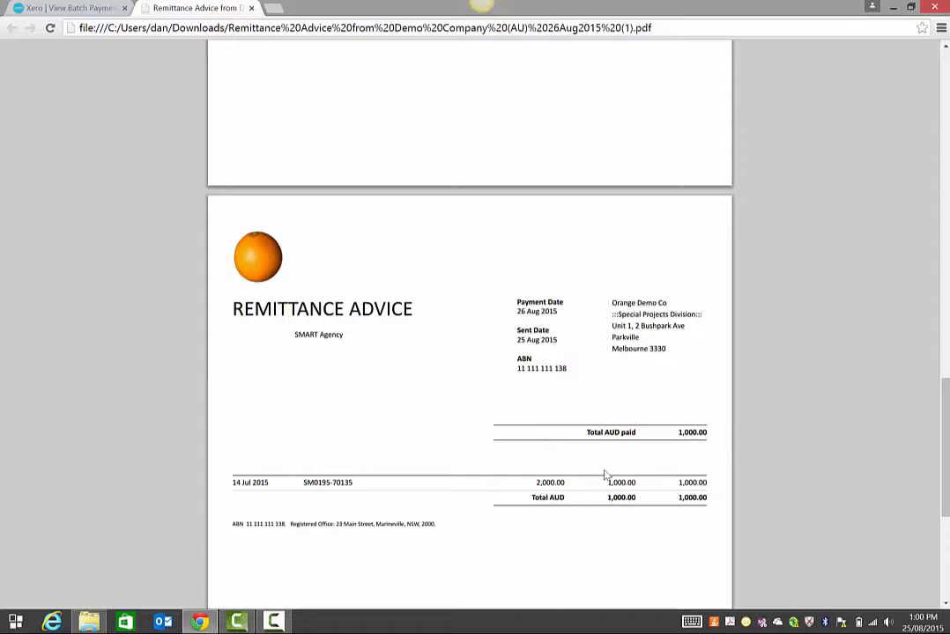
scroll(412, 434, "down", 10)
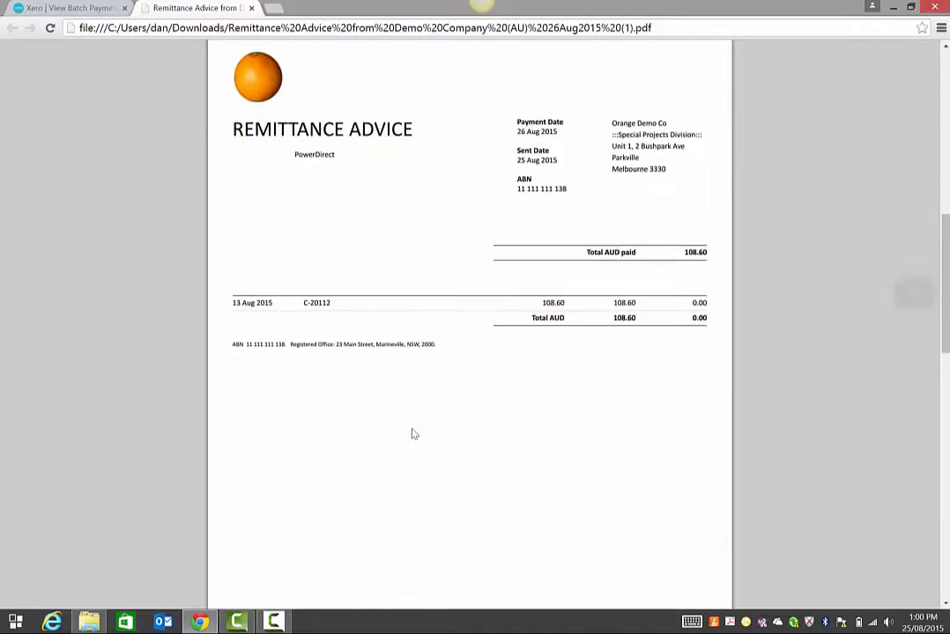
scroll(413, 435, "up", 2)
left_click(251, 8)
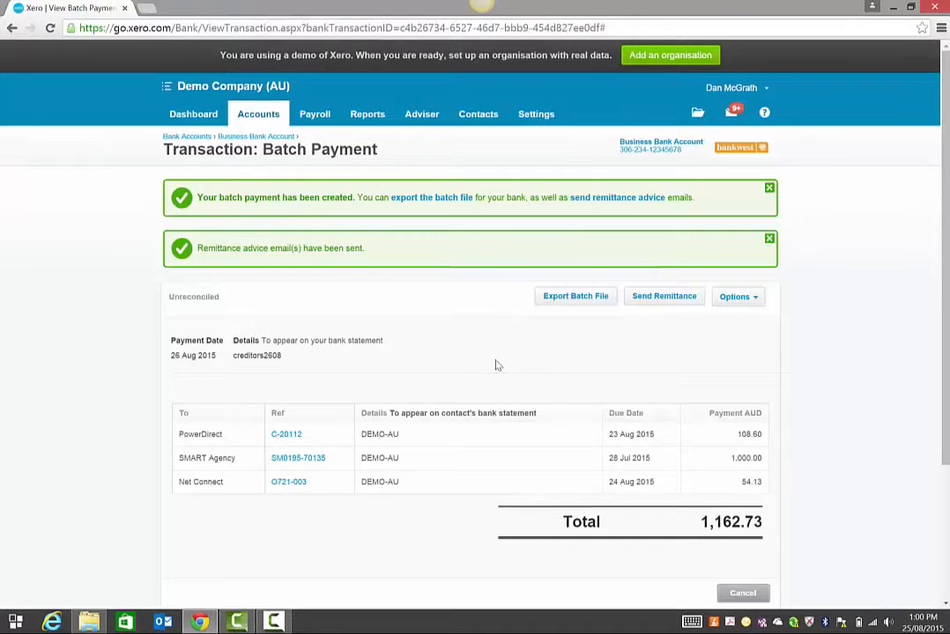
Step: Export the batch payment's ABA bank file and open the menu for the downloaded 20150826 (1).ABA
left_click(575, 297)
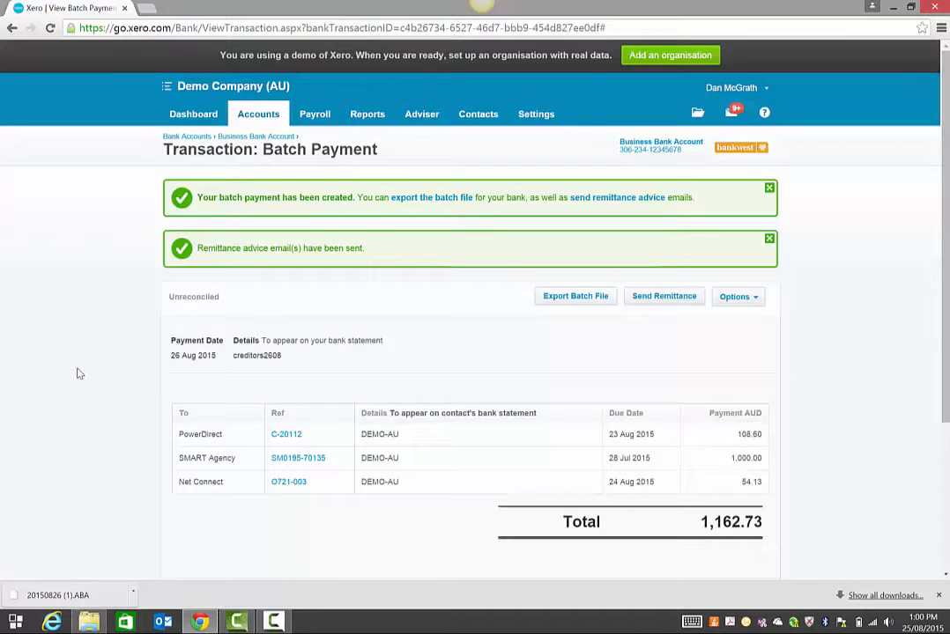
left_click(134, 598)
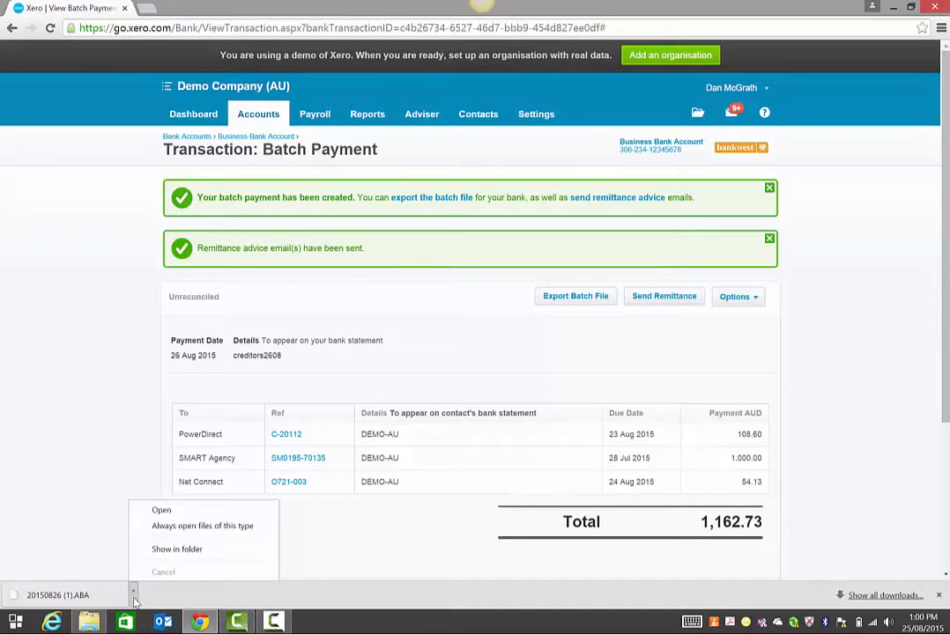
Step: Show the downloaded 20150826 (1).ABA file in the Downloads folder and select it
left_click(183, 549)
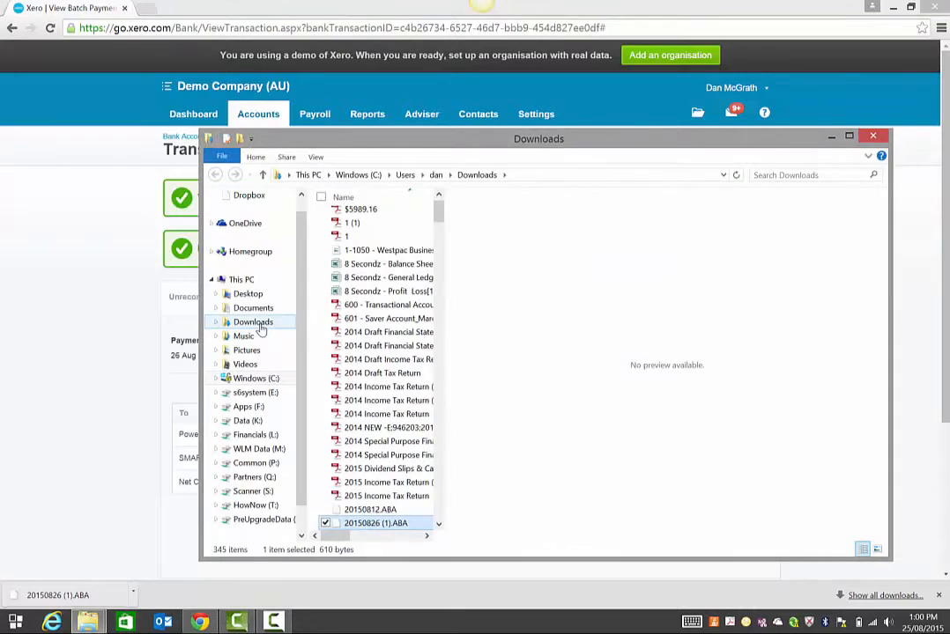
left_click(257, 323)
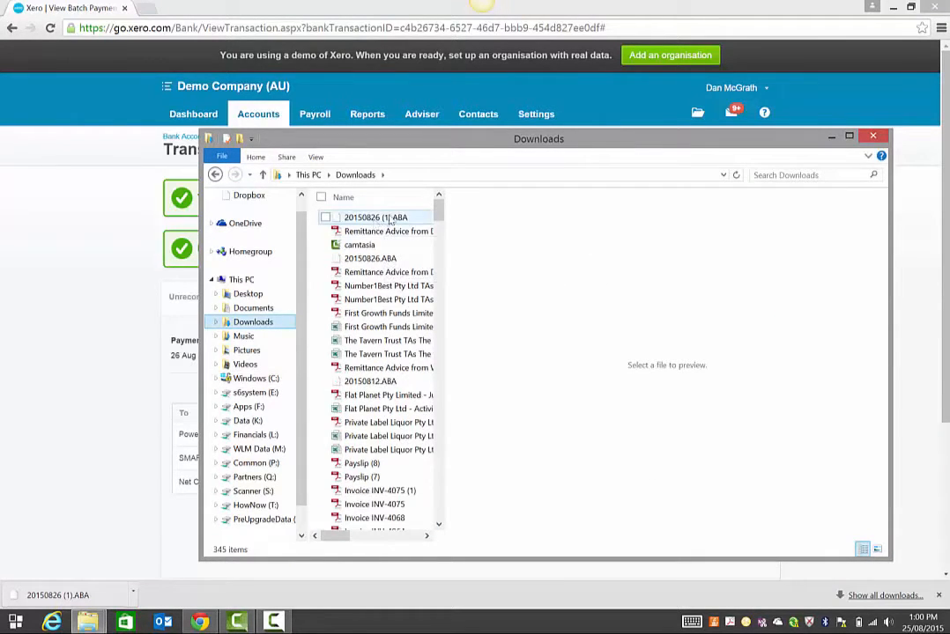
left_click(388, 221)
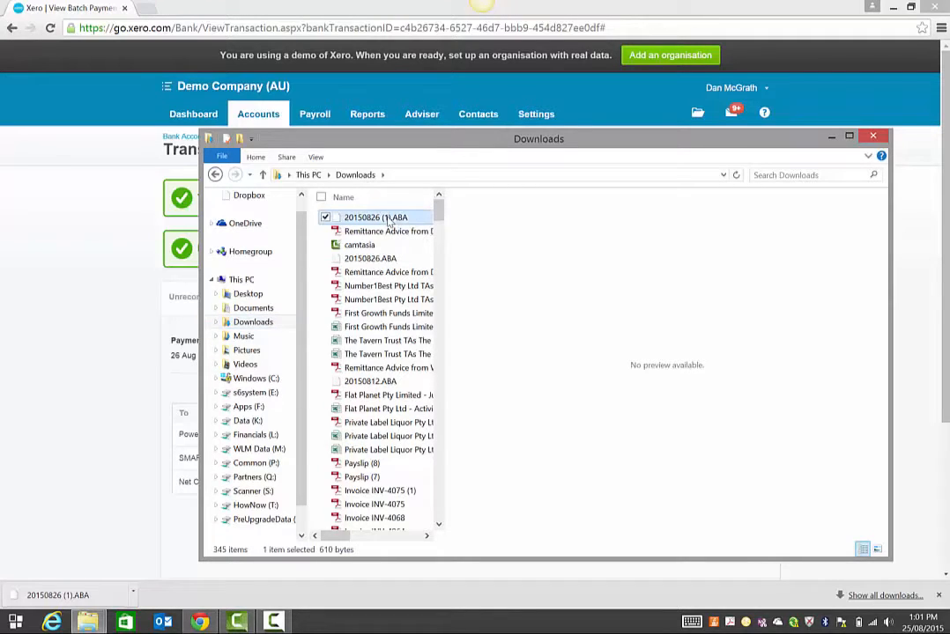
Step: Rename the file to 201508261.ABA and minimise File Explorer to return to Xero
left_click(388, 221)
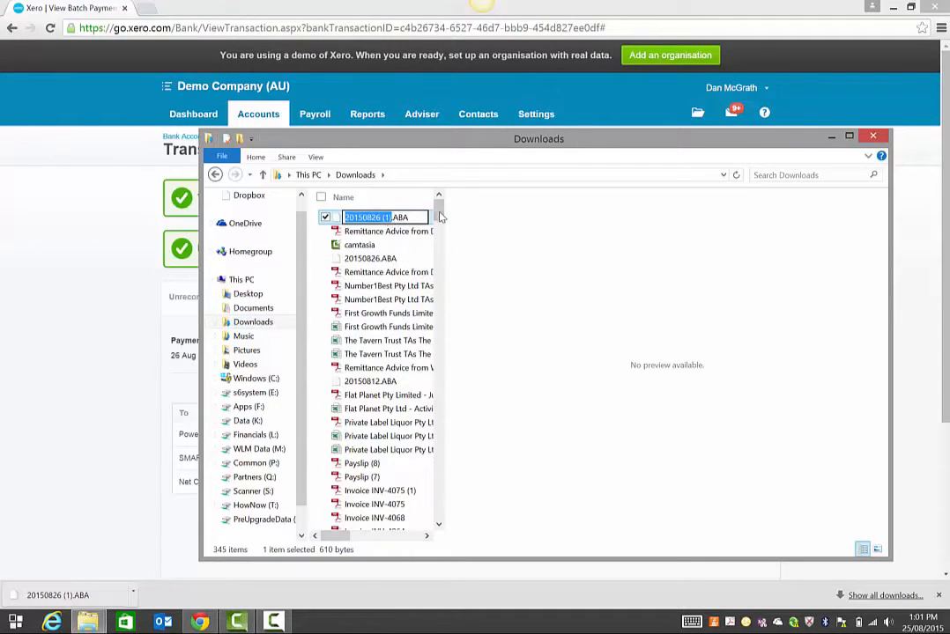
key("Right")
key("BackSpace")
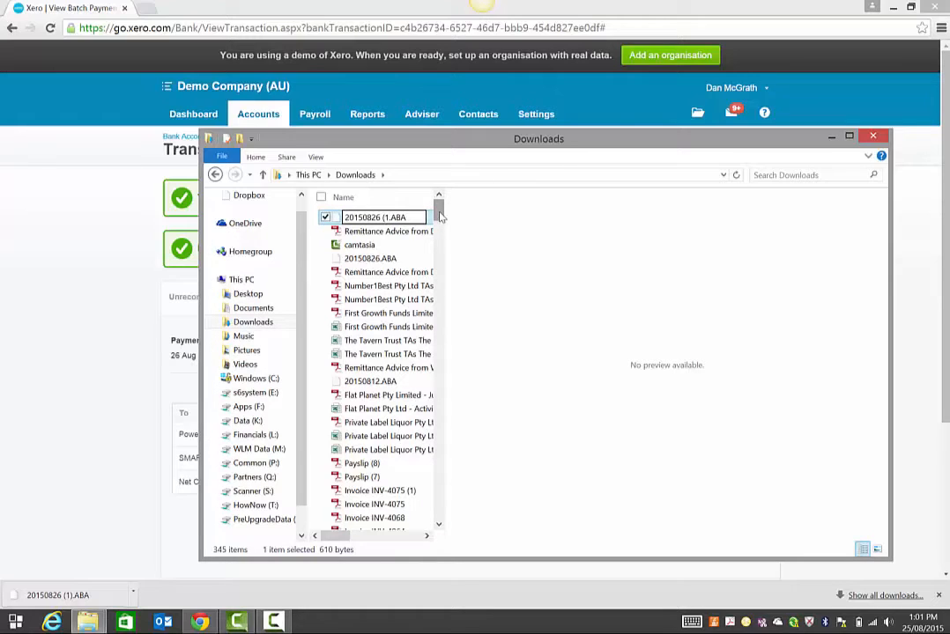
key("Left")
key("BackSpace")
key("BackSpace")
left_click(831, 137)
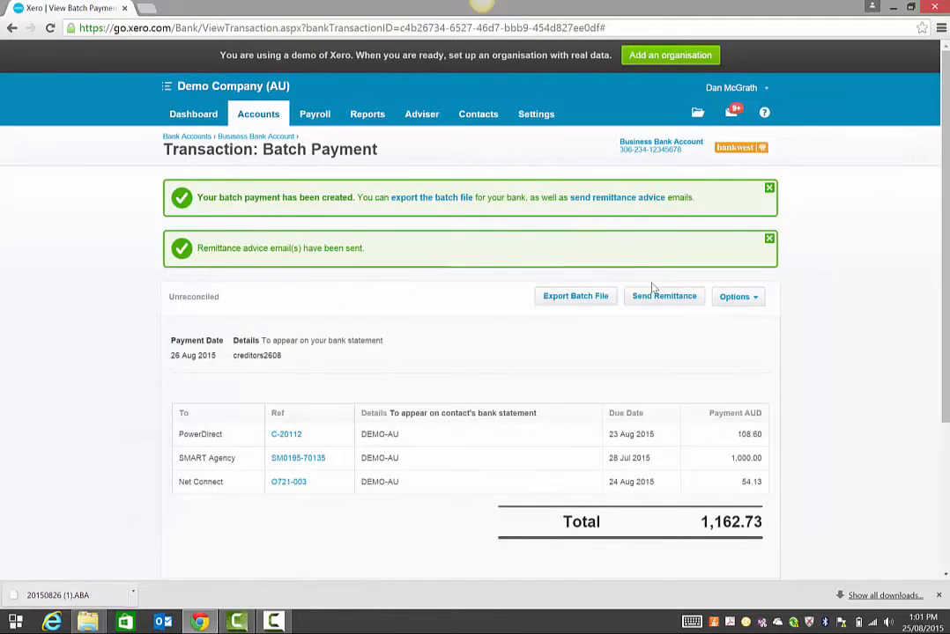